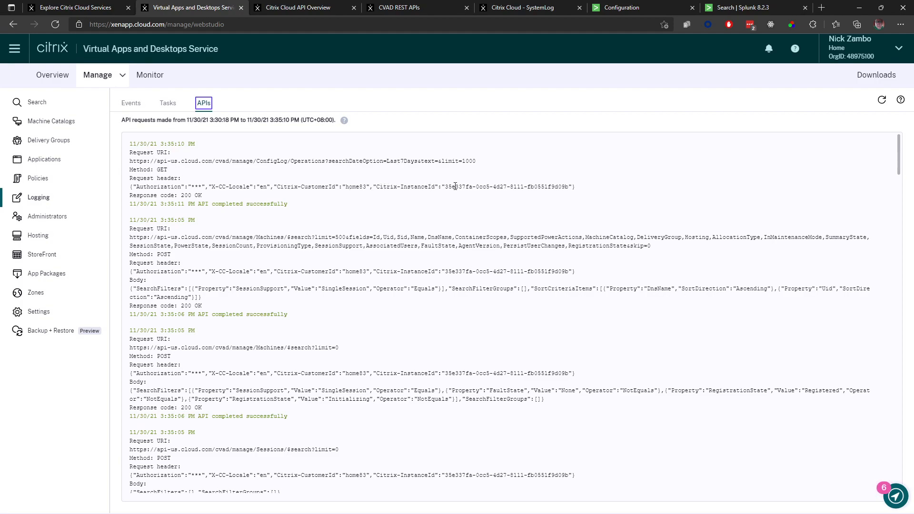
# - Locate the instance ID in the API request log and compare Postman's Get OAuth Token request with Citrix's bearer token documentation
pyautogui.moveTo(445, 187); pyautogui.dragTo(570, 187)
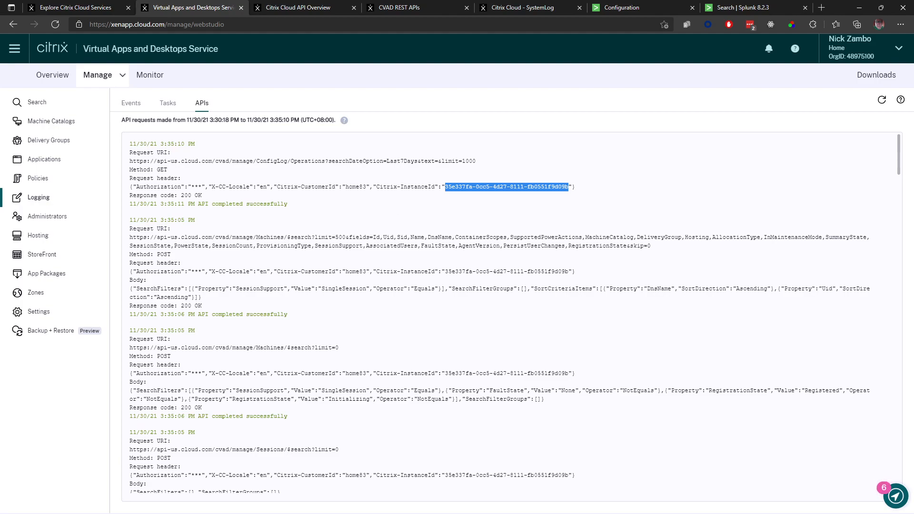
pyautogui.hotkey('alt', 'Tab')
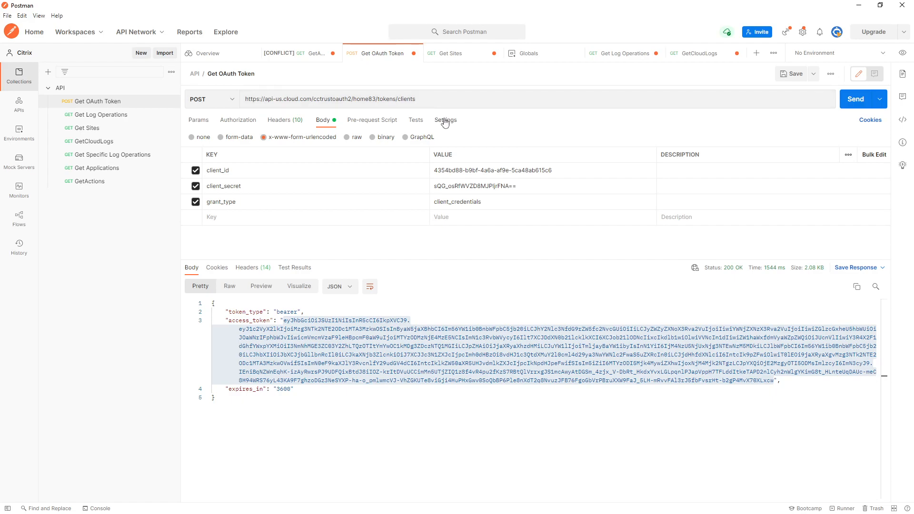
pyautogui.moveTo(249, 99); pyautogui.dragTo(419, 100)
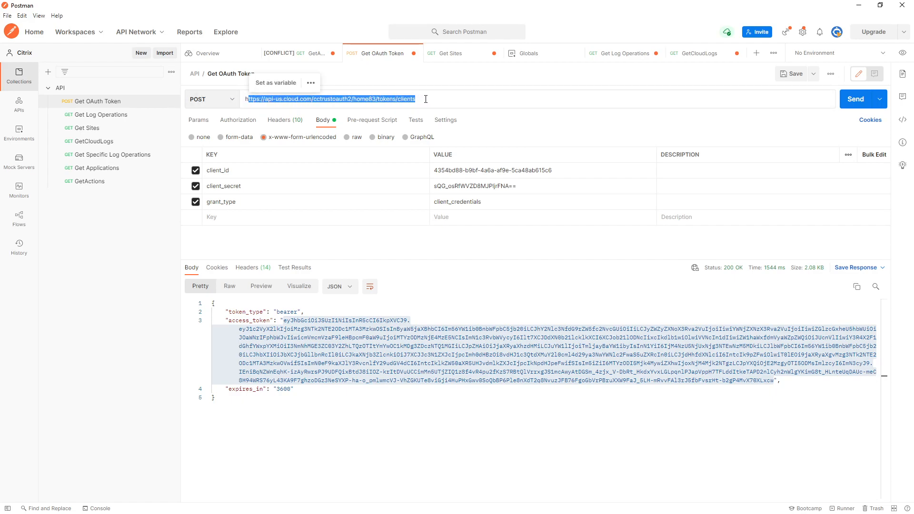
pyautogui.click(425, 99)
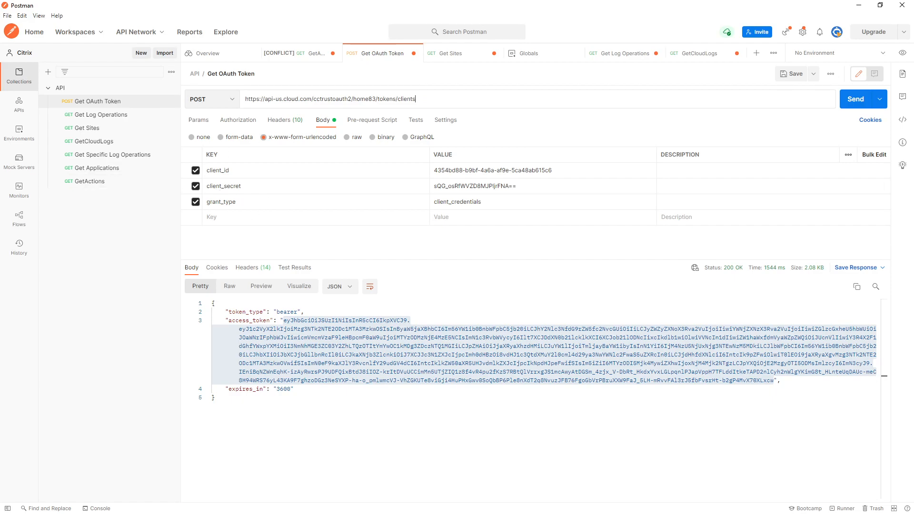
pyautogui.hotkey('alt', 'Tab')
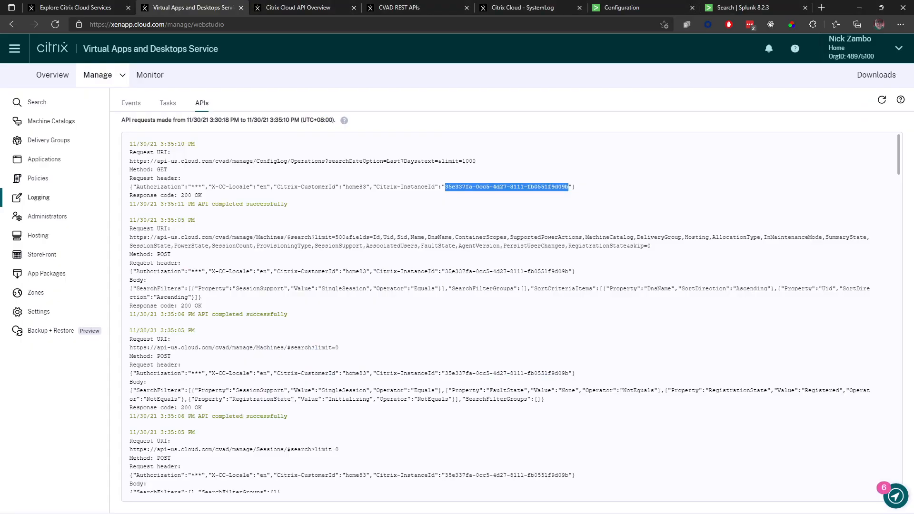
pyautogui.click(327, 7)
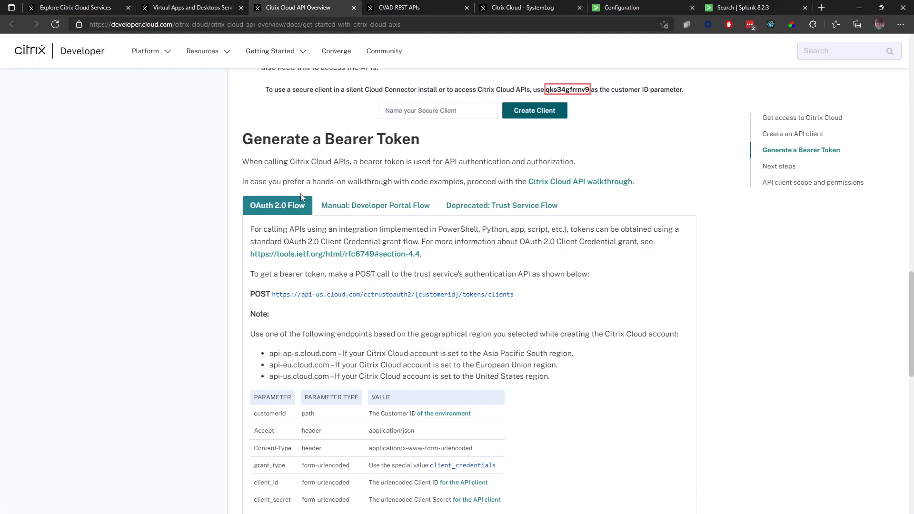
pyautogui.hotkey('alt', 'Tab')
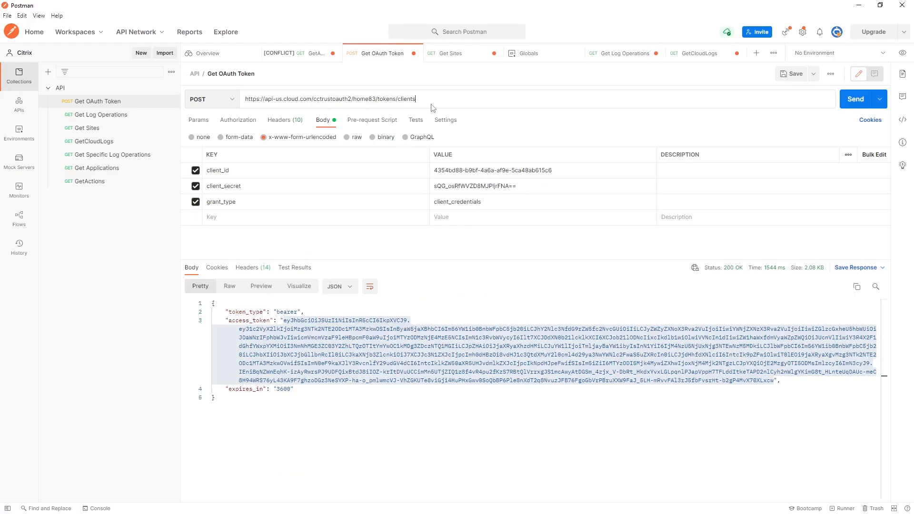
pyautogui.click(444, 170)
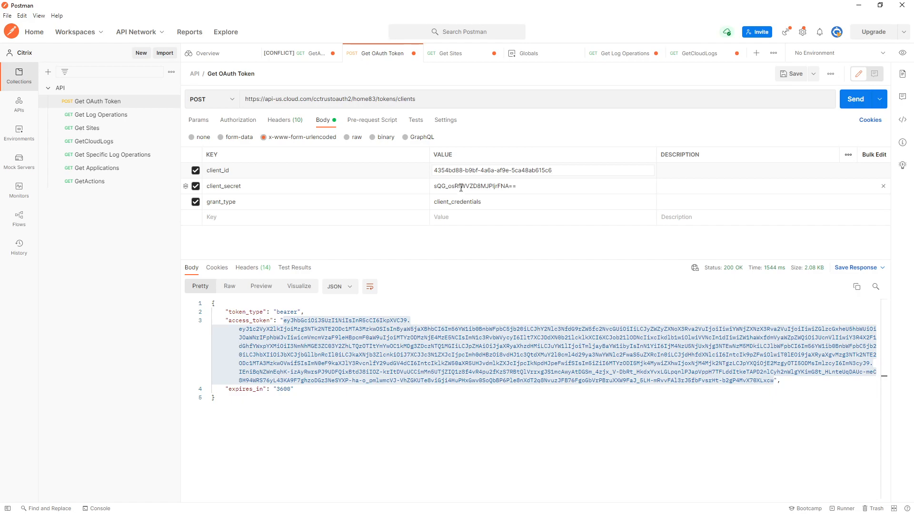
# - Send the Get OAuth Token request and copy the access token from the response
pyautogui.click(854, 106)
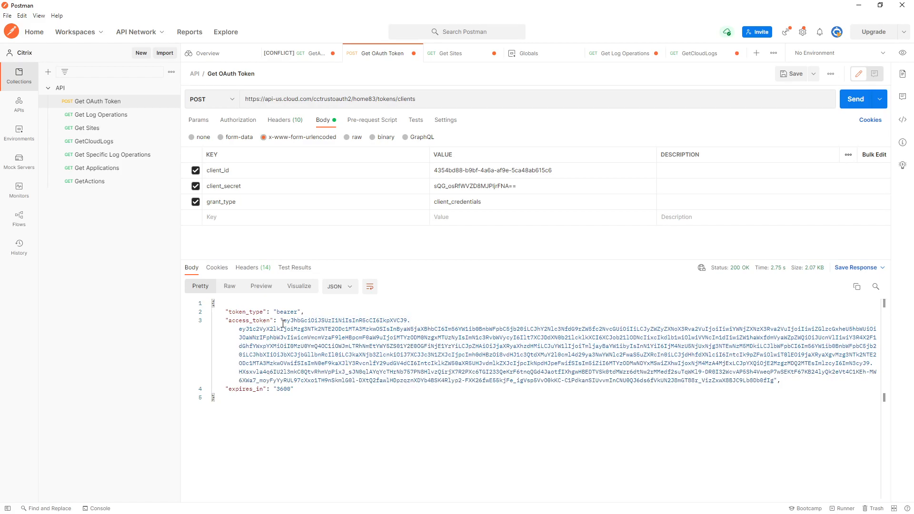
pyautogui.moveTo(284, 322); pyautogui.dragTo(773, 380)
pyautogui.rightClick(755, 377)
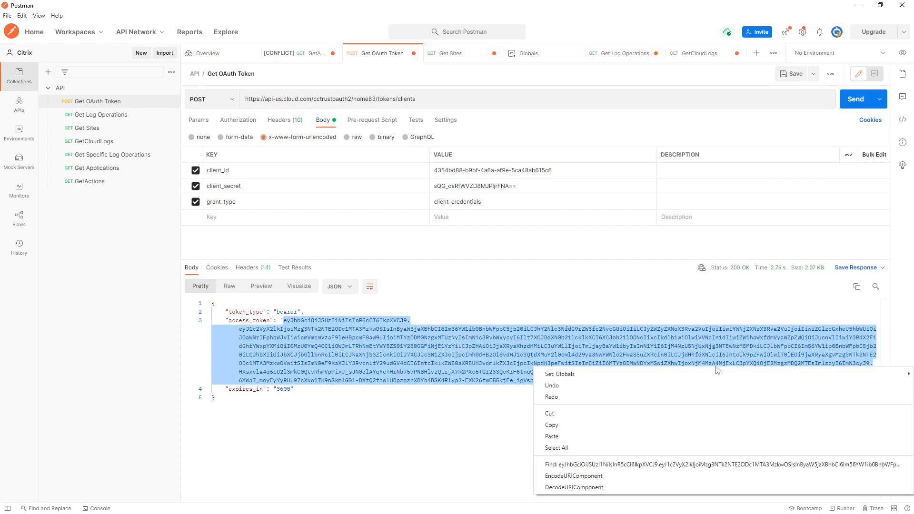
pyautogui.click(596, 422)
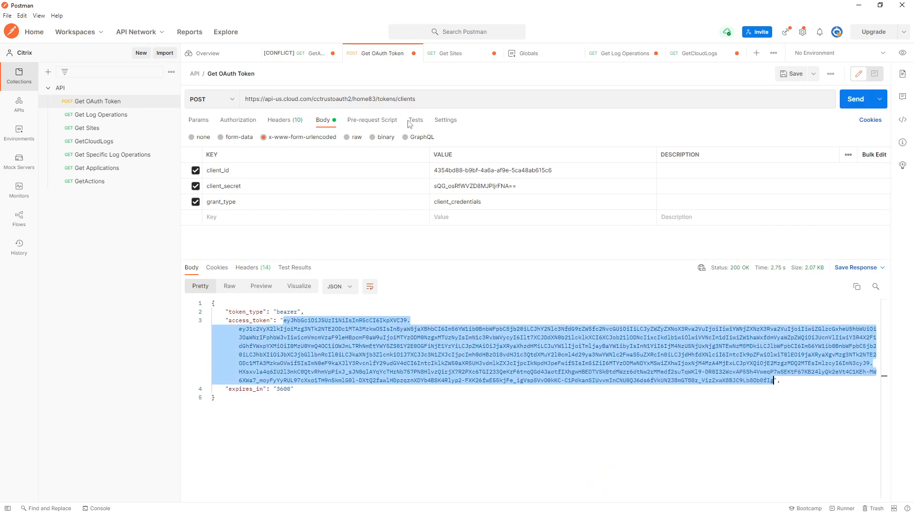
# - Paste the new access token after "CWSAuth Bearer=" in the Authorization header of the Get Sites request
pyautogui.click(466, 57)
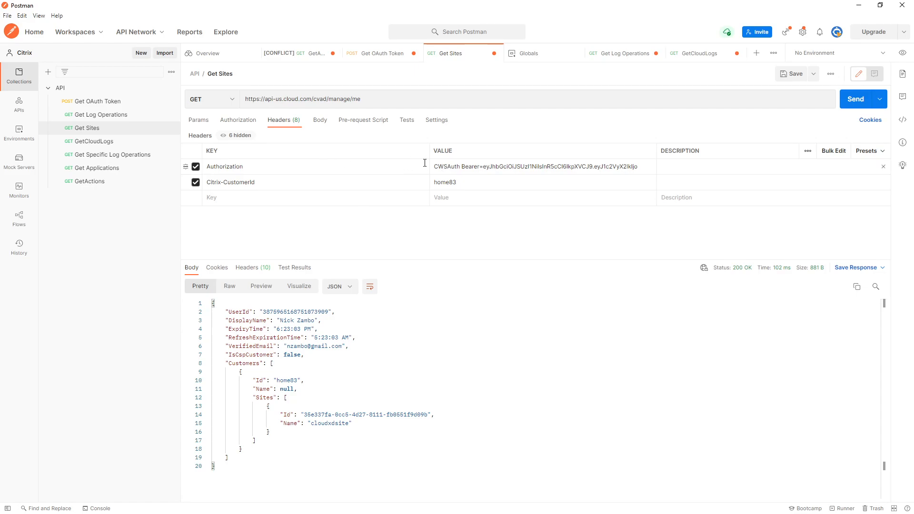
pyautogui.click(450, 167)
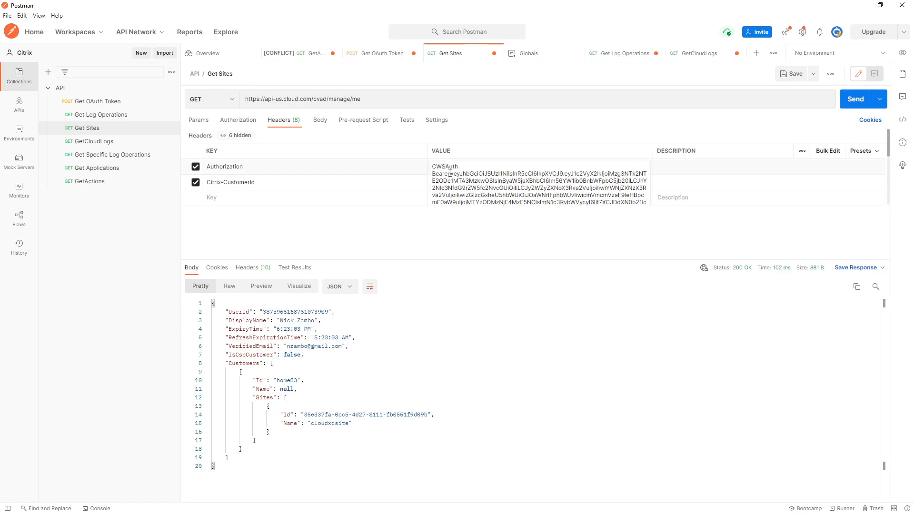
pyautogui.hotkey('ctrl', 'a')
pyautogui.hotkey('ctrl', 'v')
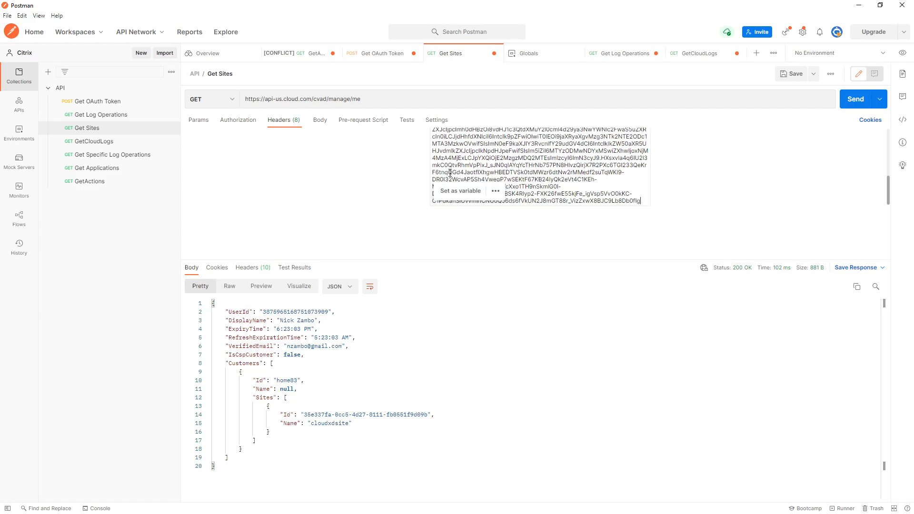
pyautogui.click(408, 183)
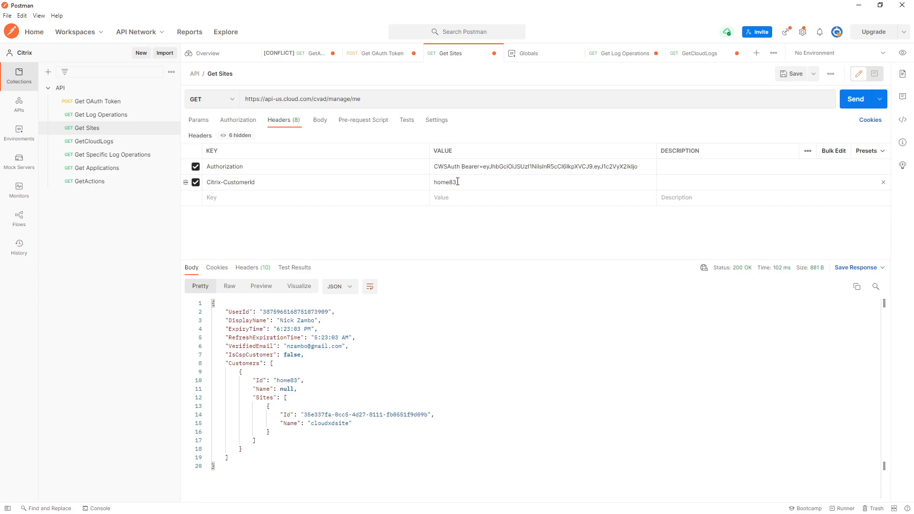
# - Send the Get Sites request, locate the customer ID and site name in the response, and copy the site's ID
pyautogui.click(852, 101)
pyautogui.moveTo(278, 381); pyautogui.dragTo(297, 380)
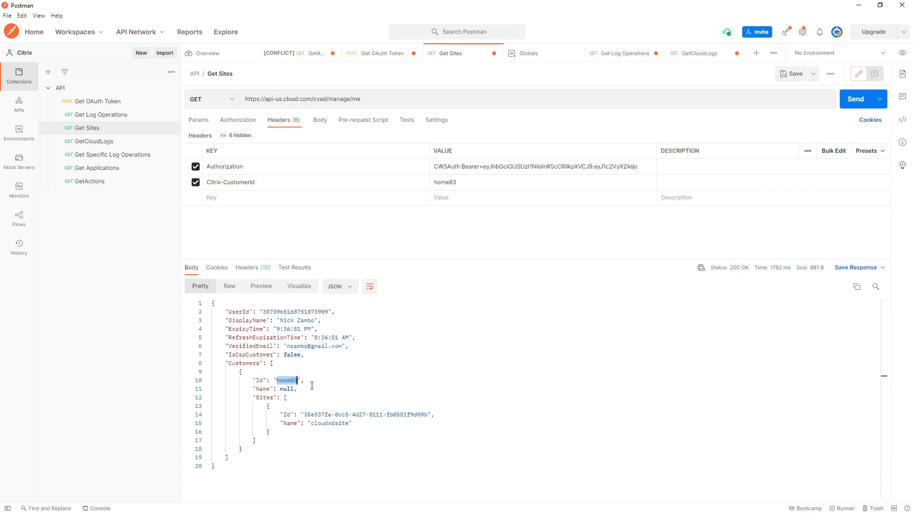
pyautogui.click(317, 383)
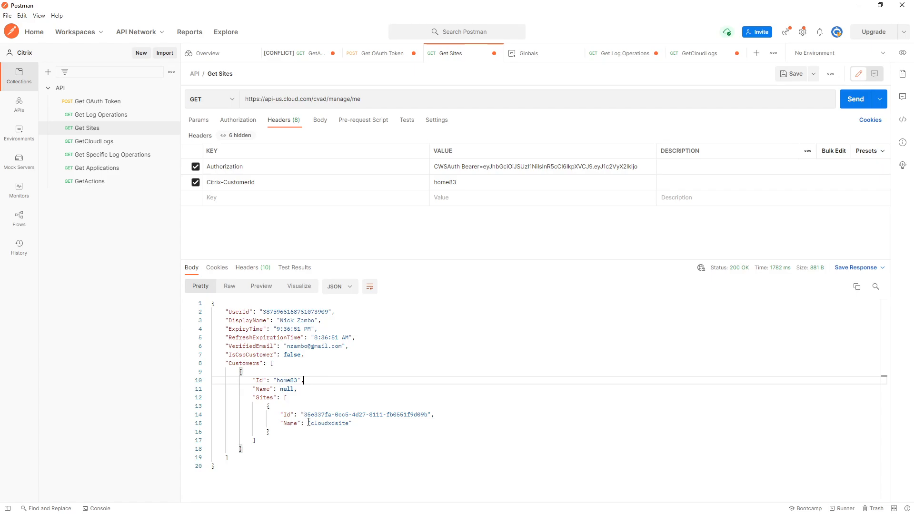
pyautogui.moveTo(311, 425); pyautogui.dragTo(432, 415)
pyautogui.click(432, 415)
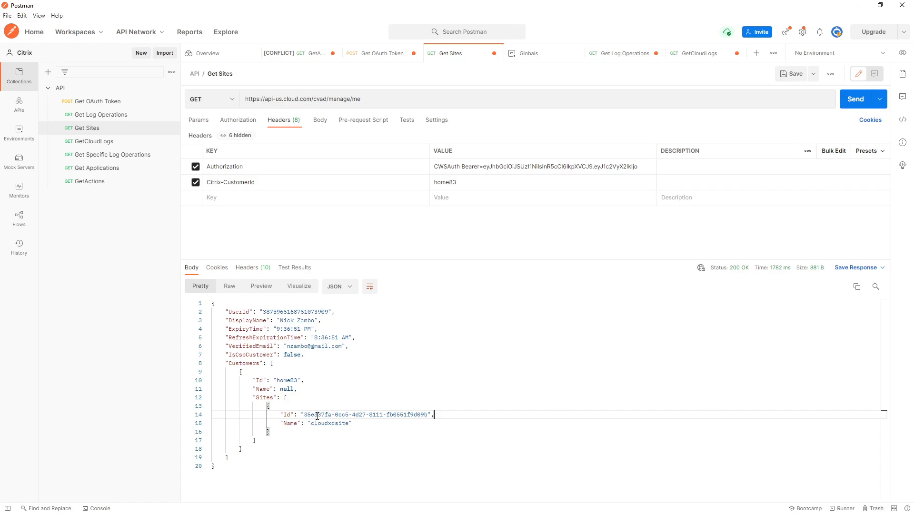
pyautogui.moveTo(303, 415); pyautogui.dragTo(427, 415)
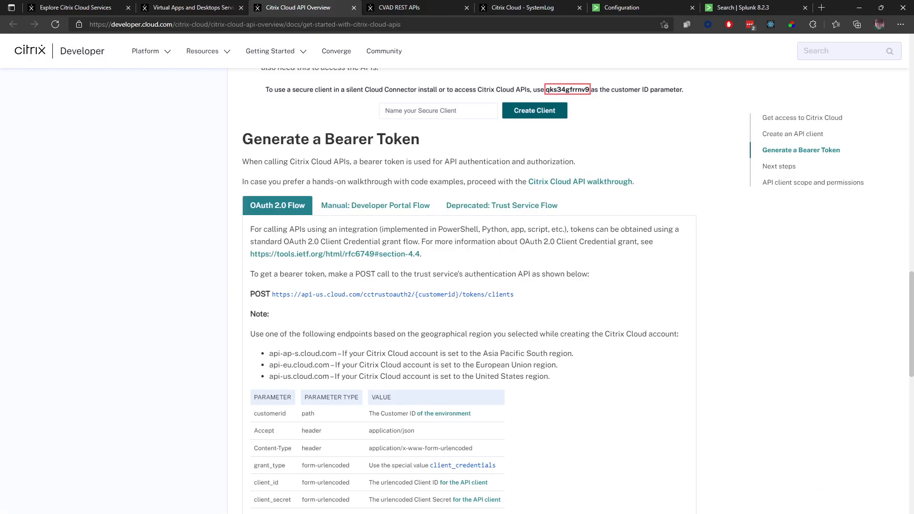
# - Switch to the Splunk add-on configuration and start a new site details entry named "cloudxdservice"
pyautogui.click(653, 6)
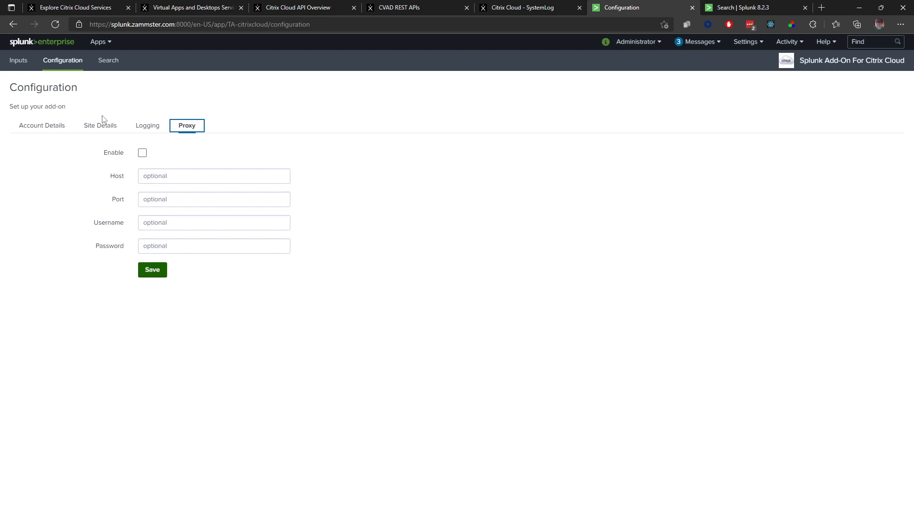
pyautogui.click(54, 127)
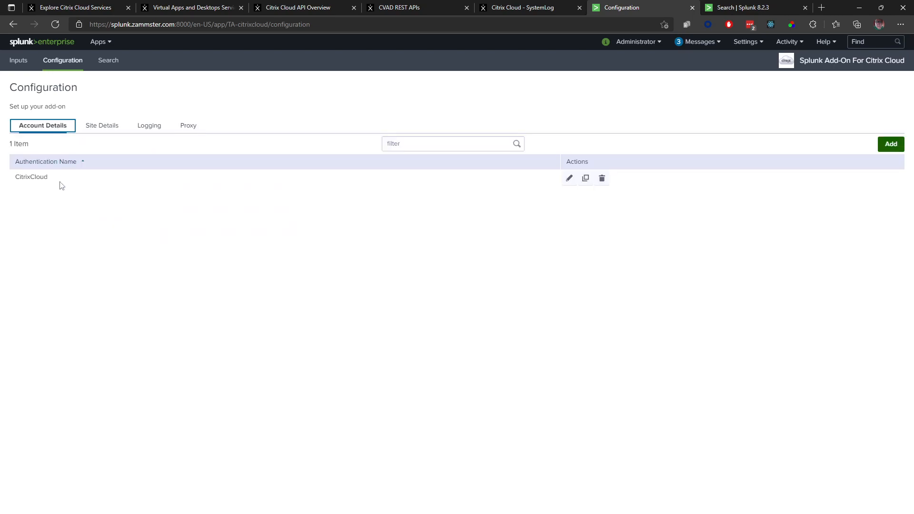
pyautogui.click(103, 129)
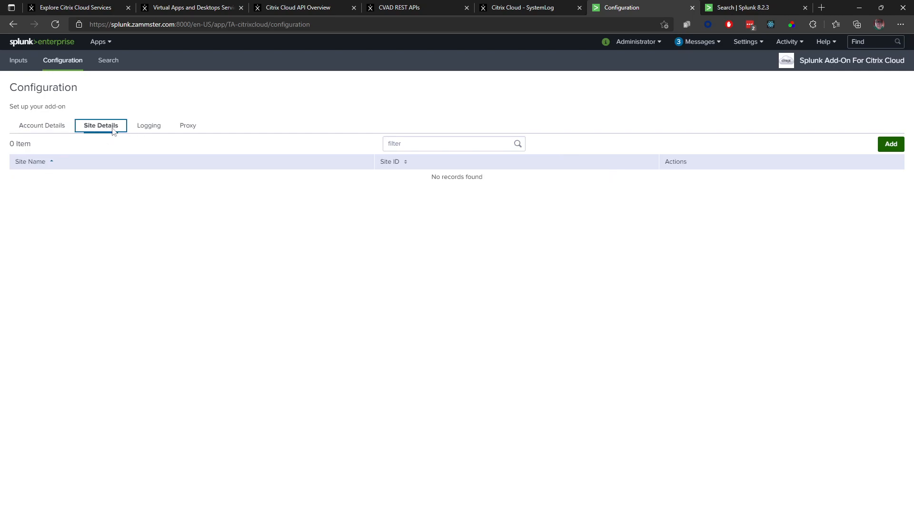
pyautogui.click(892, 149)
pyautogui.click(496, 113)
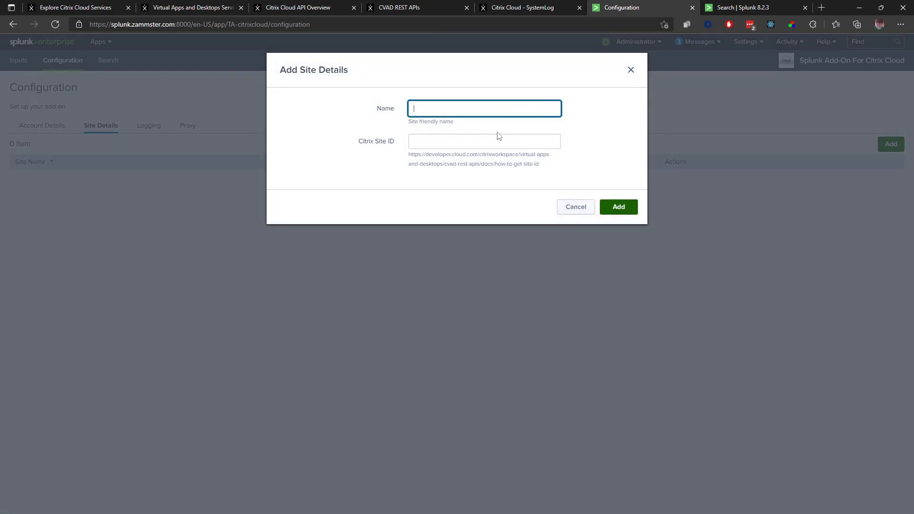
pyautogui.write('cloudxdservice')
# - Check the site name in Postman, rename the new Splunk site entry "cloudxdsite", and add it with the copied Citrix Site ID
pyautogui.hotkey('alt', 'Tab')
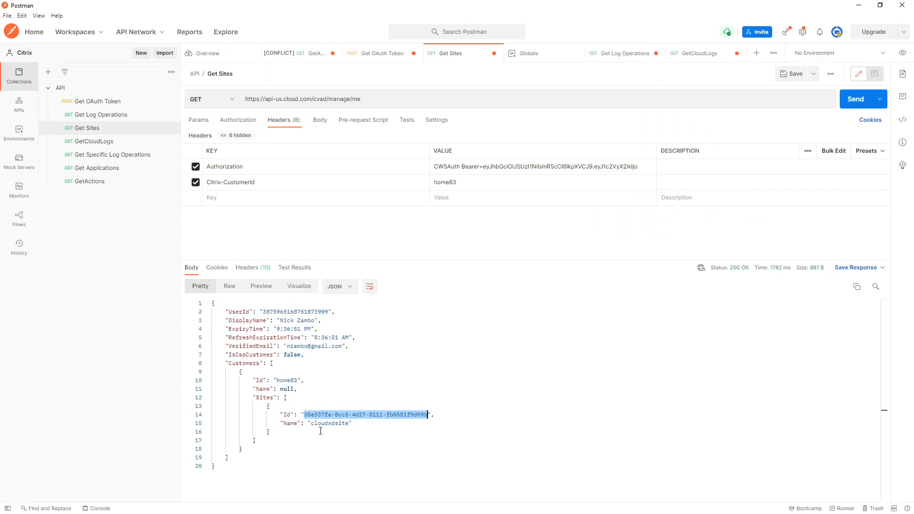
pyautogui.hotkey('alt', 'Tab')
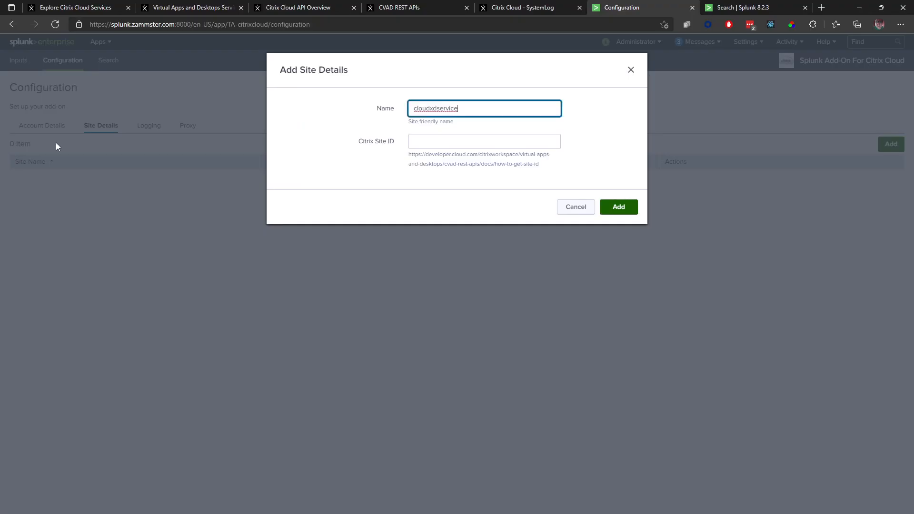
pyautogui.click(466, 118)
pyautogui.click(467, 113)
pyautogui.click(466, 142)
pyautogui.hotkey('ctrl', 'v')
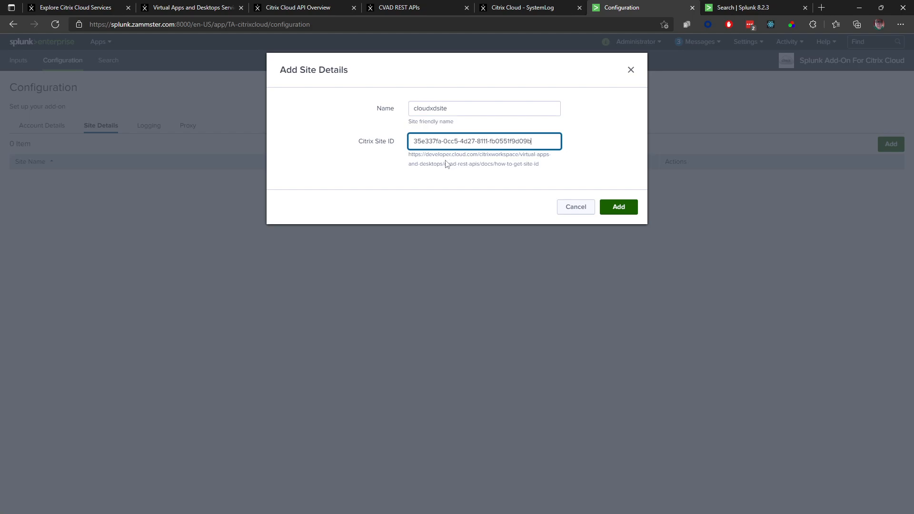
pyautogui.tripleClick(411, 155)
pyautogui.click(475, 164)
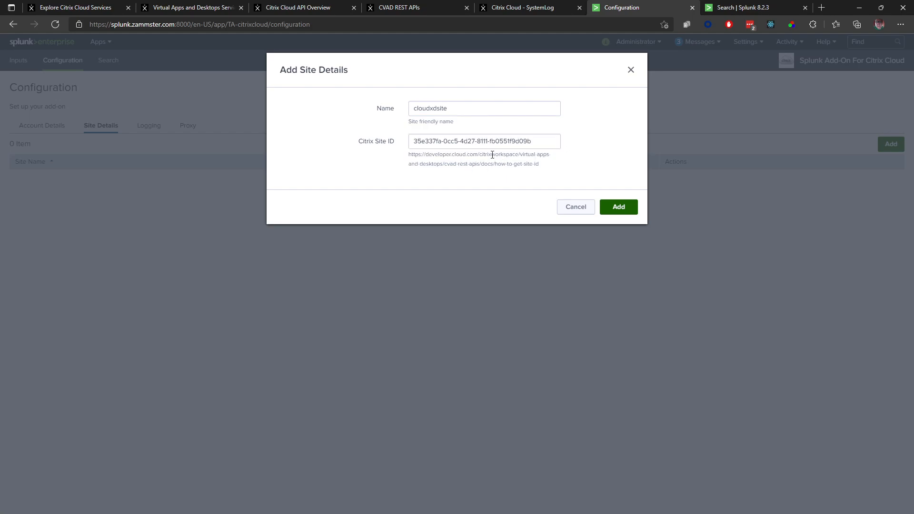
pyautogui.click(619, 207)
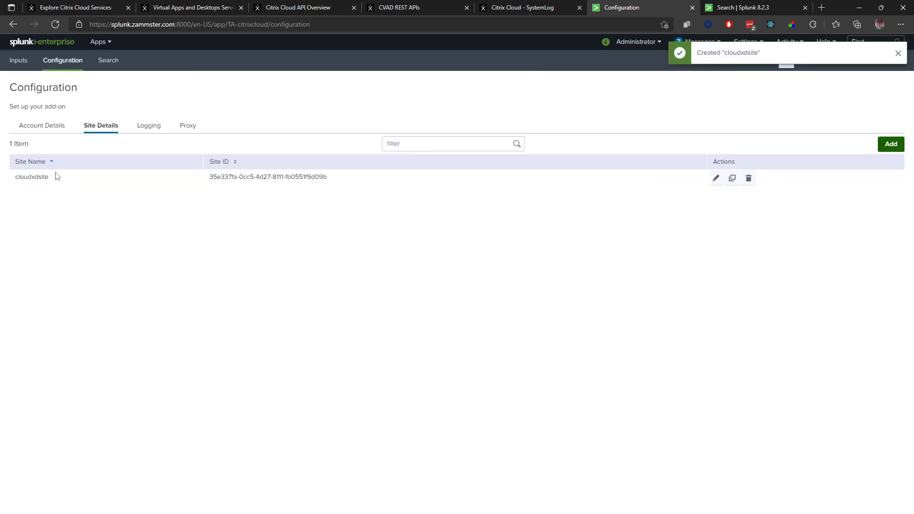
pyautogui.click(56, 129)
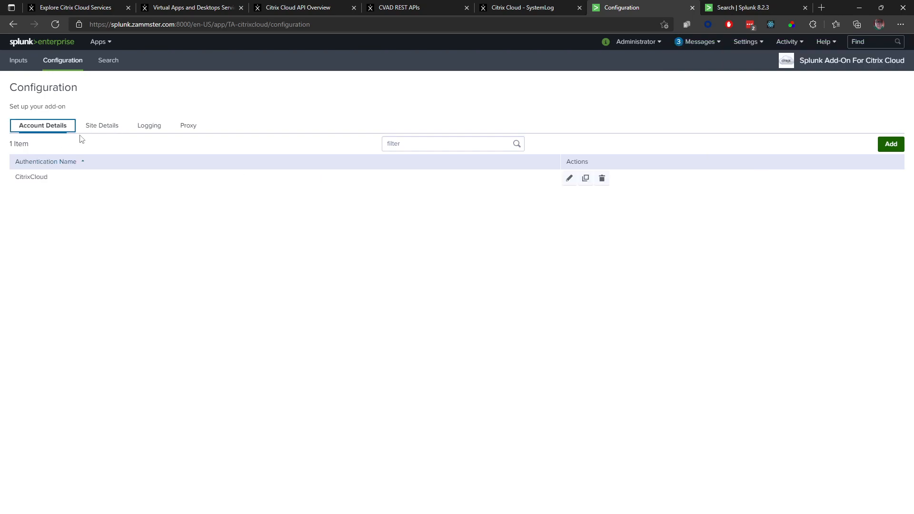
pyautogui.click(104, 131)
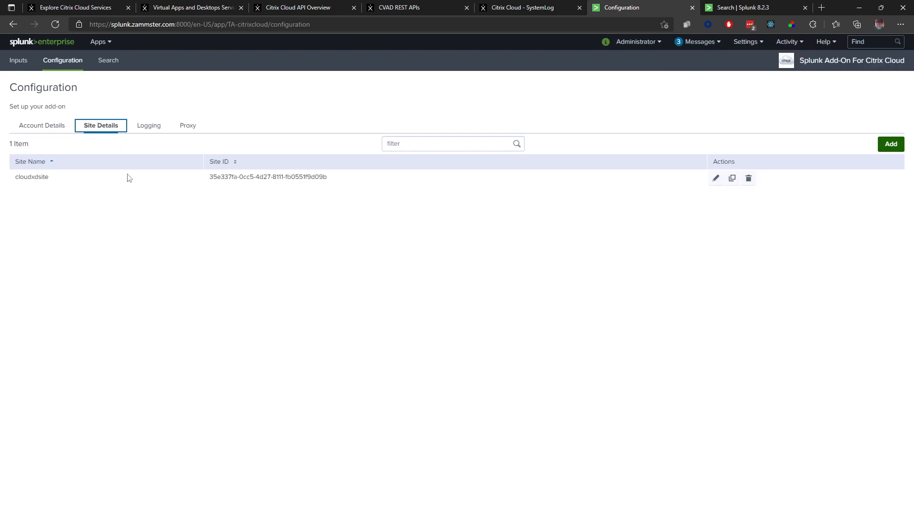